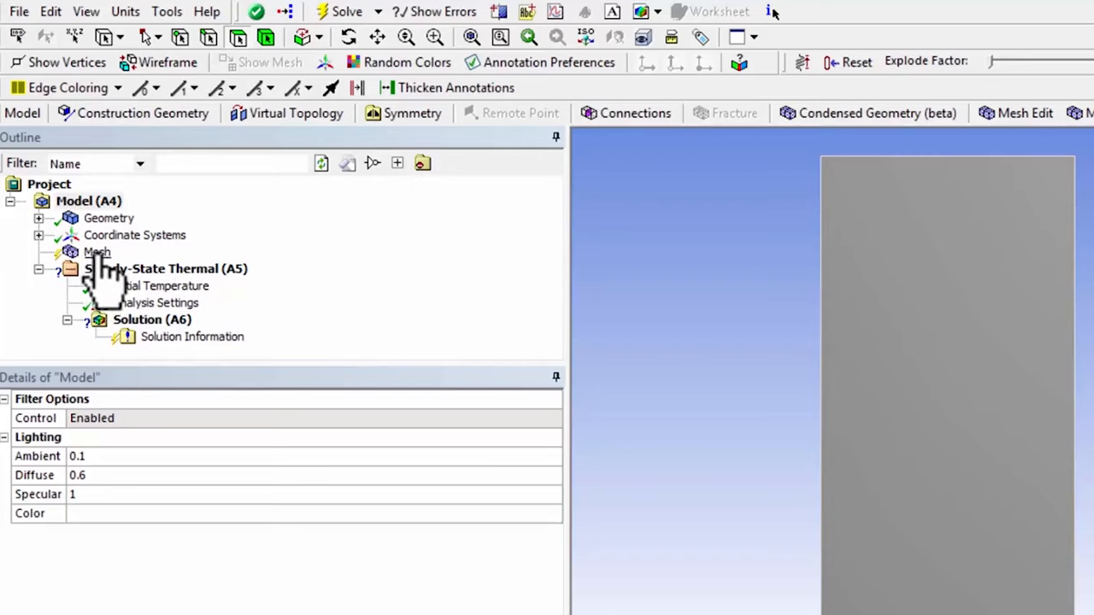
Generate the default mesh on the rectangular plate and hide the coordinate triad
left_click(96, 253)
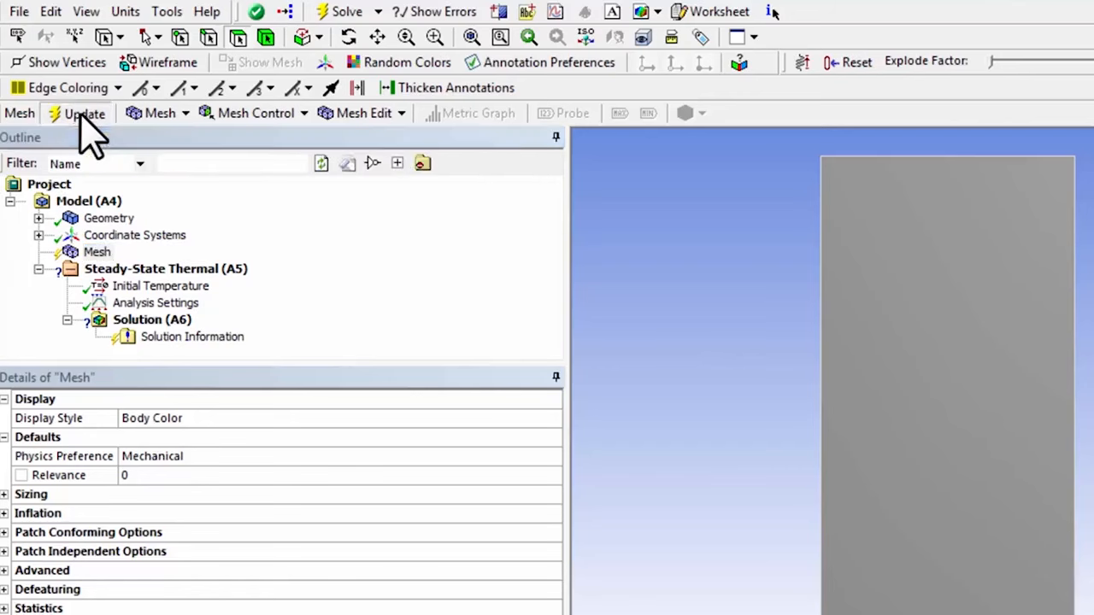
left_click(82, 114)
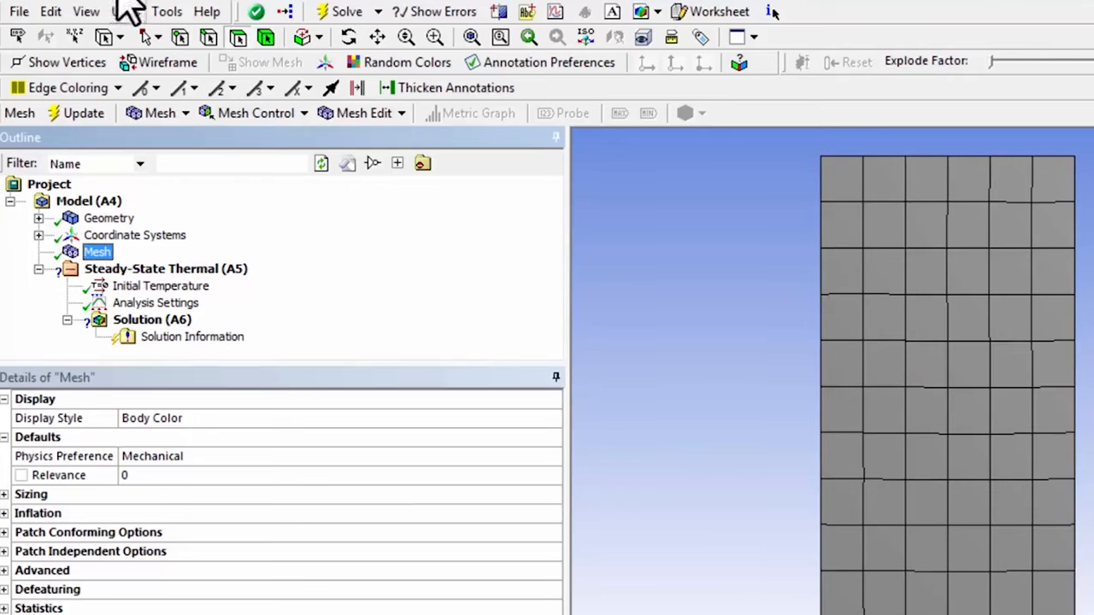
left_click(87, 13)
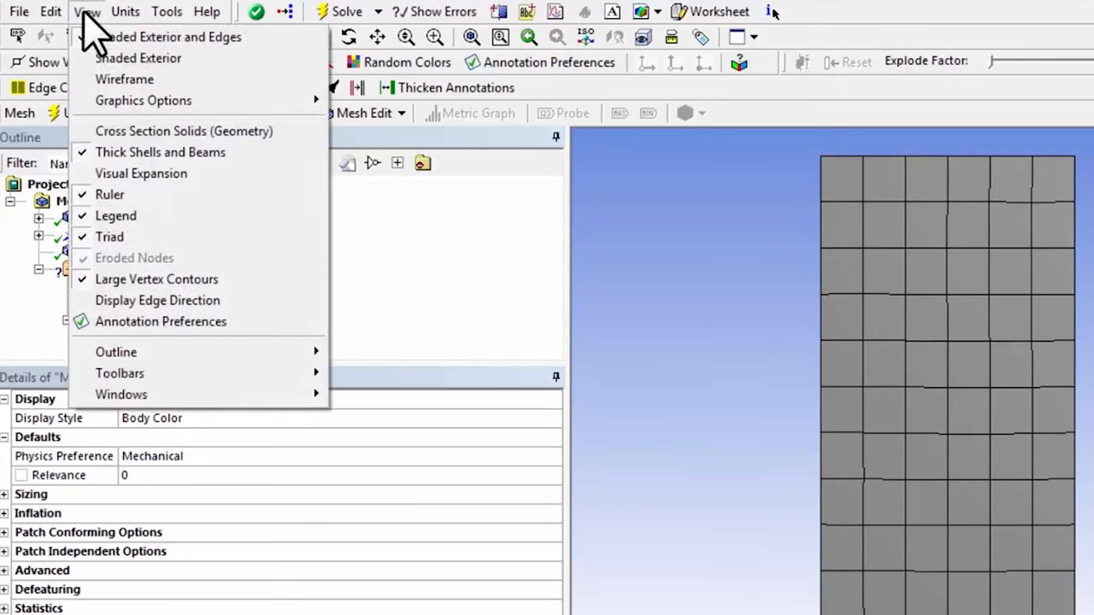
left_click(109, 237)
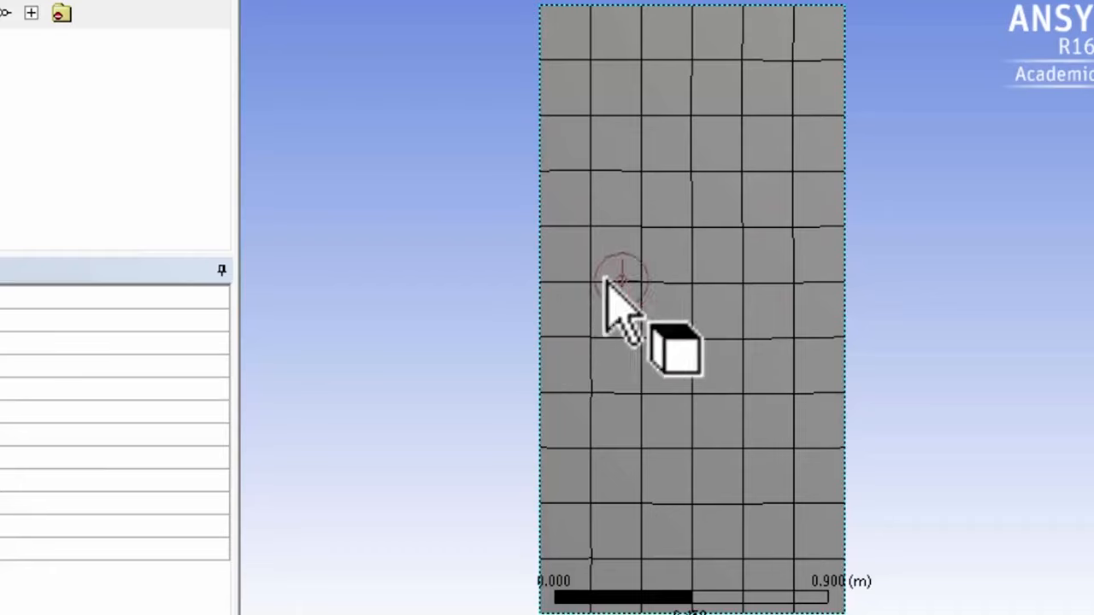
Add a Face Meshing control to the mesh and scope it to the plate's rectangular face
right_click_drag(510, 239, 662, 329)
middle_click_drag(658, 317, 440, 336)
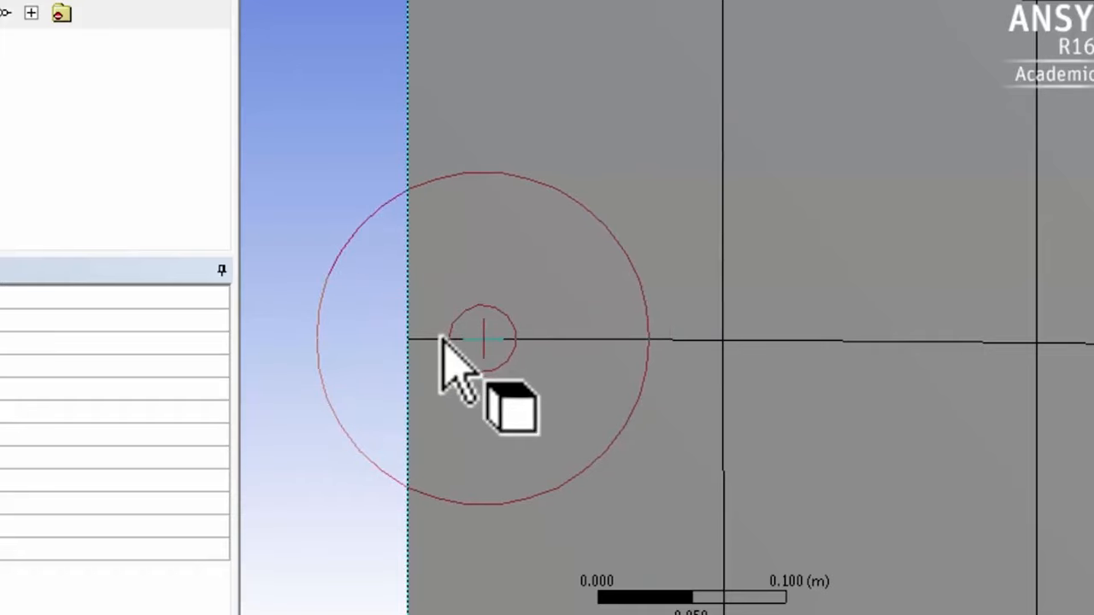
middle_click_drag(440, 336, 319, 363)
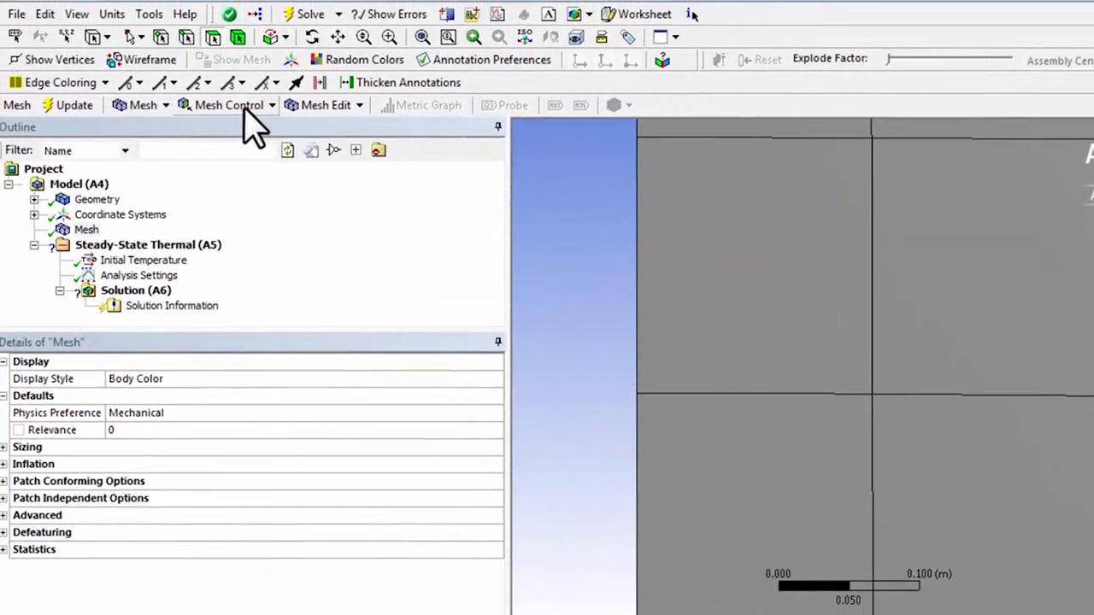
left_click(254, 107)
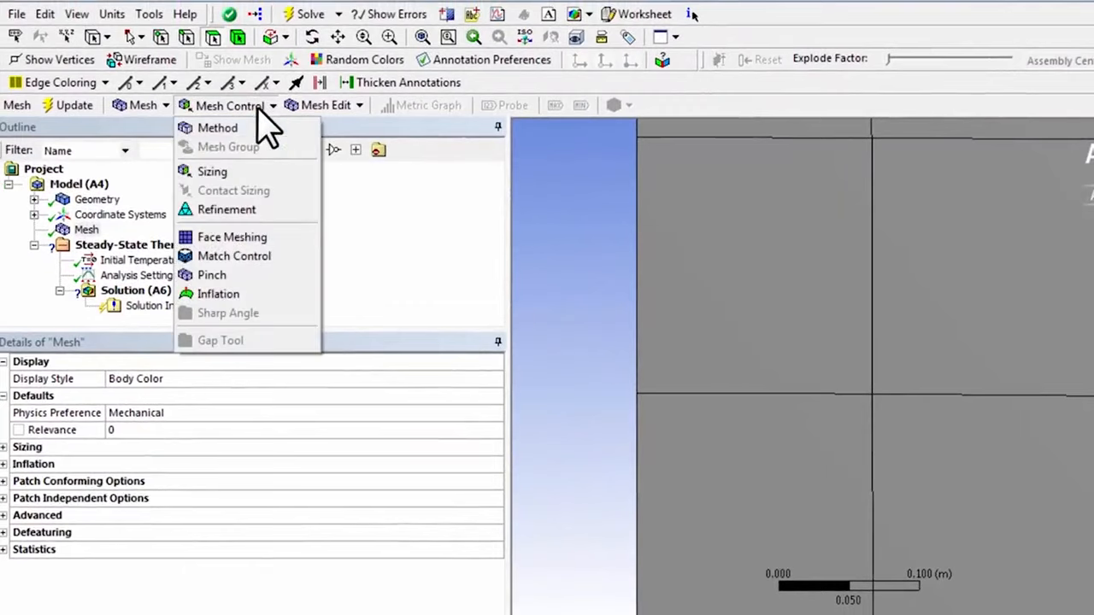
left_click(227, 239)
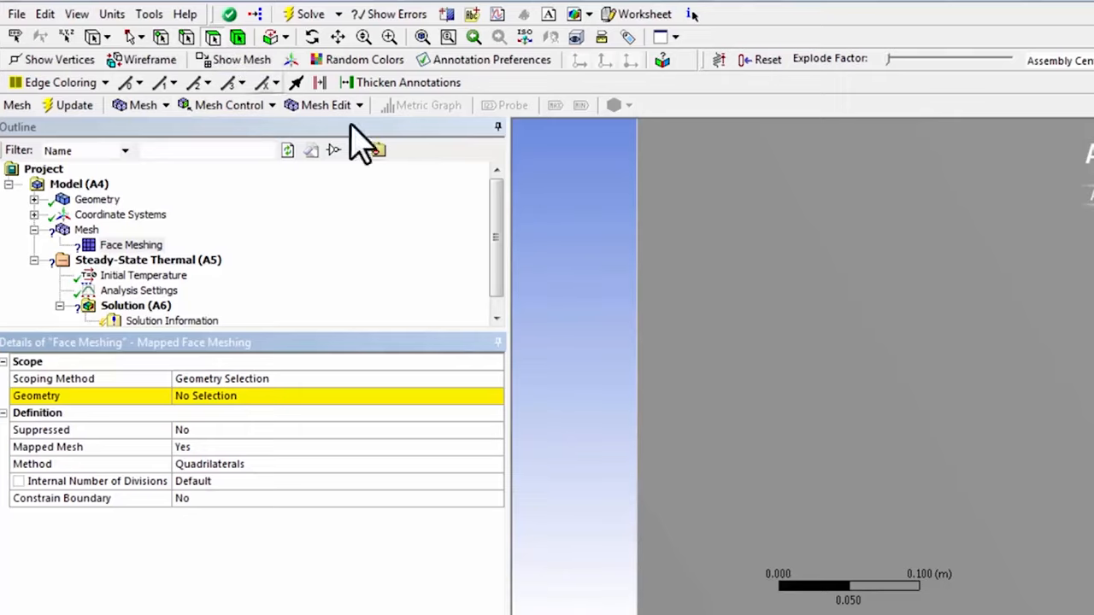
left_click(757, 316)
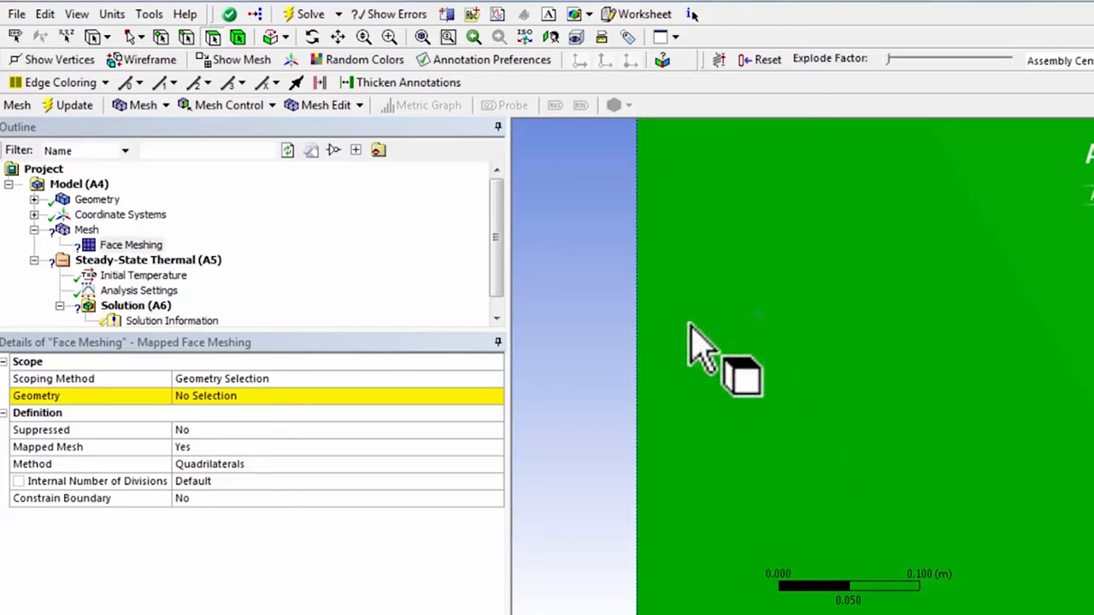
left_click(240, 397)
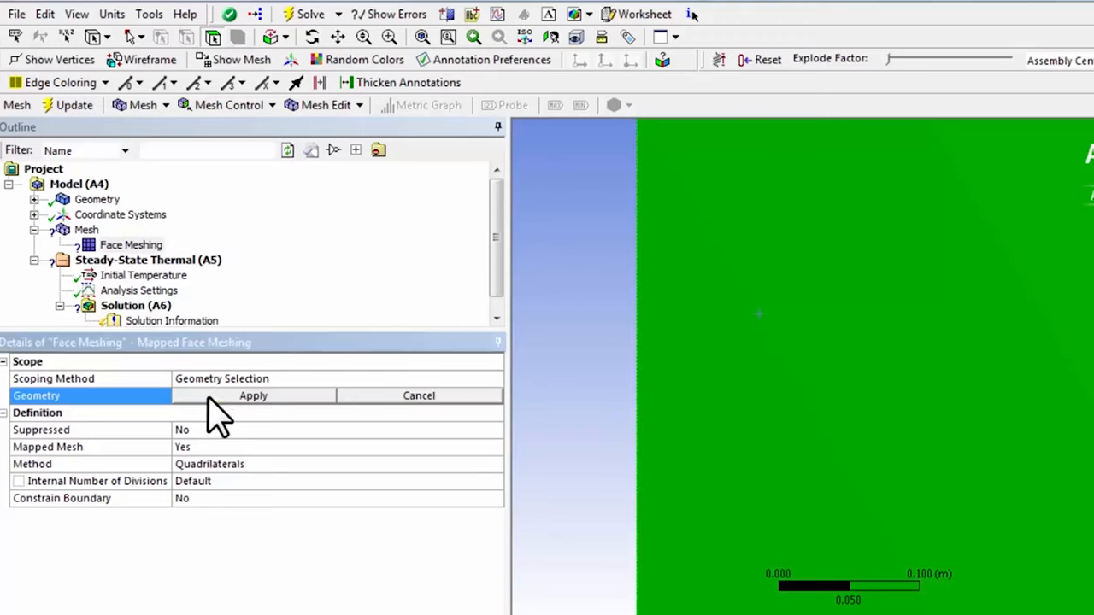
left_click(253, 396)
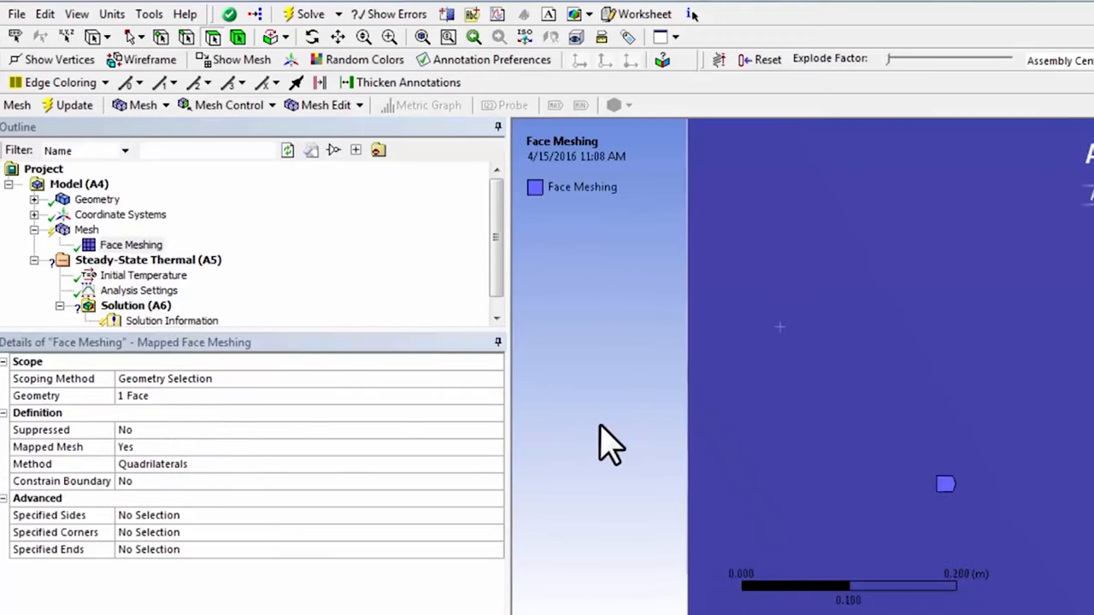
Update the mesh with the face meshing control applied to the plate
scroll(602, 423, "down", 10)
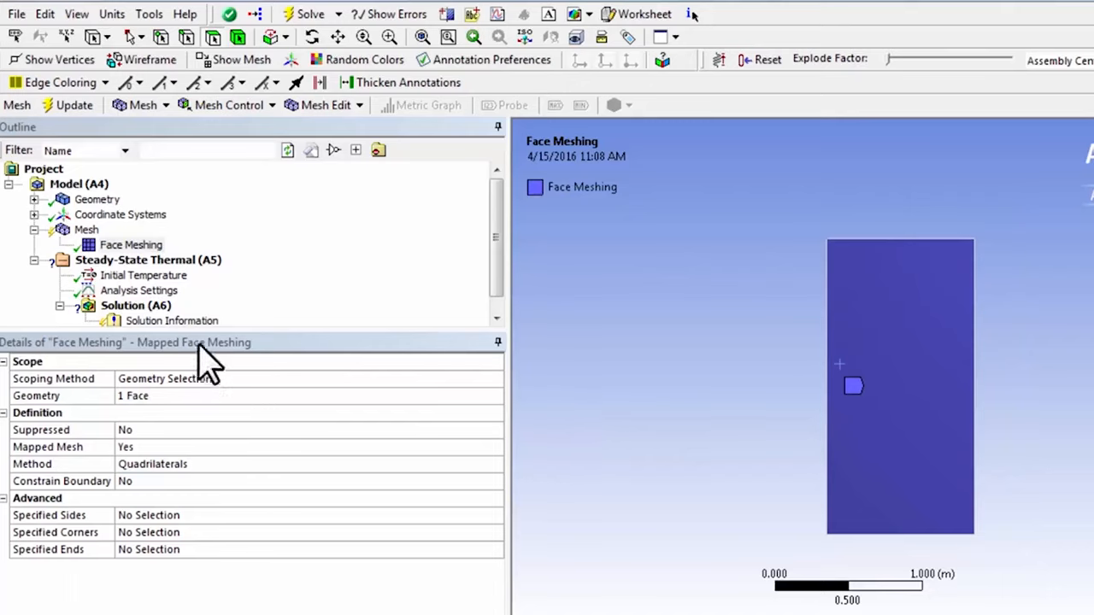
left_click(87, 230)
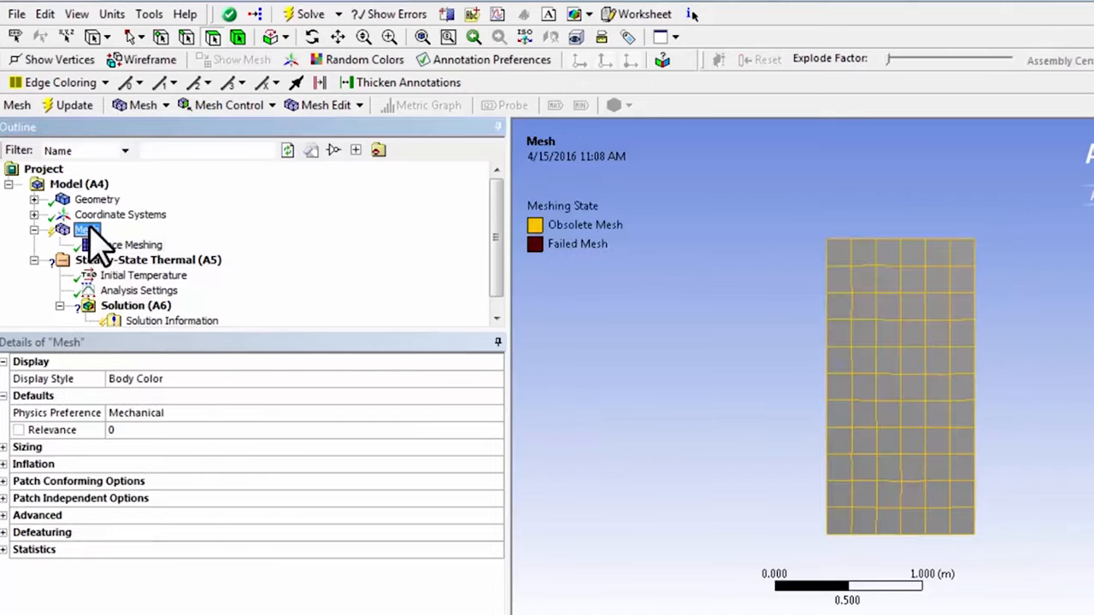
left_click(68, 106)
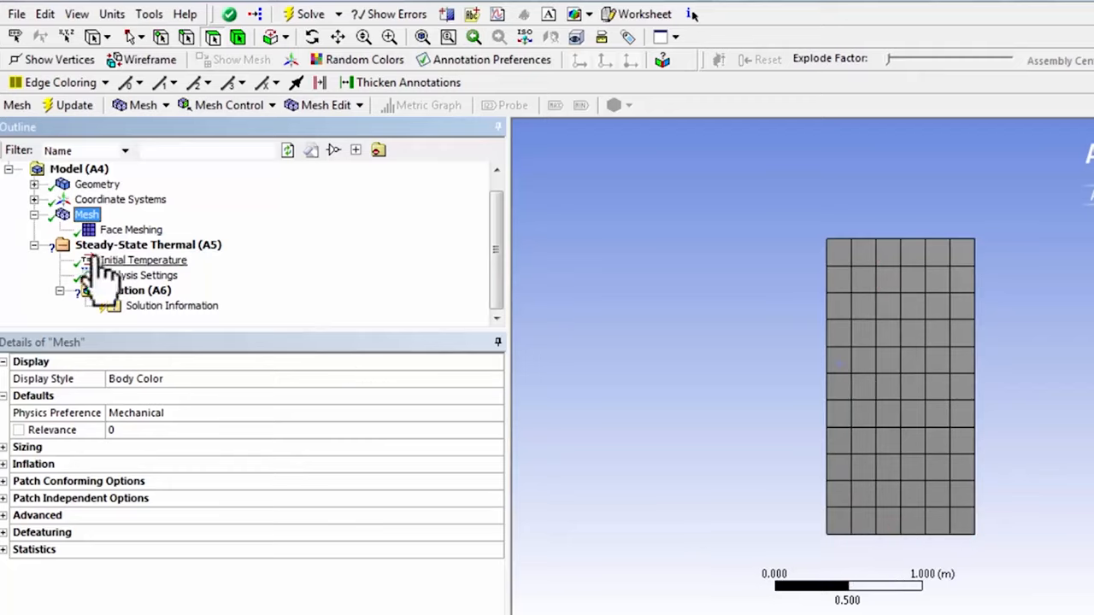
Add a Sizing control scoped to the plate's face with an element size of 0.25 m
left_click(255, 106)
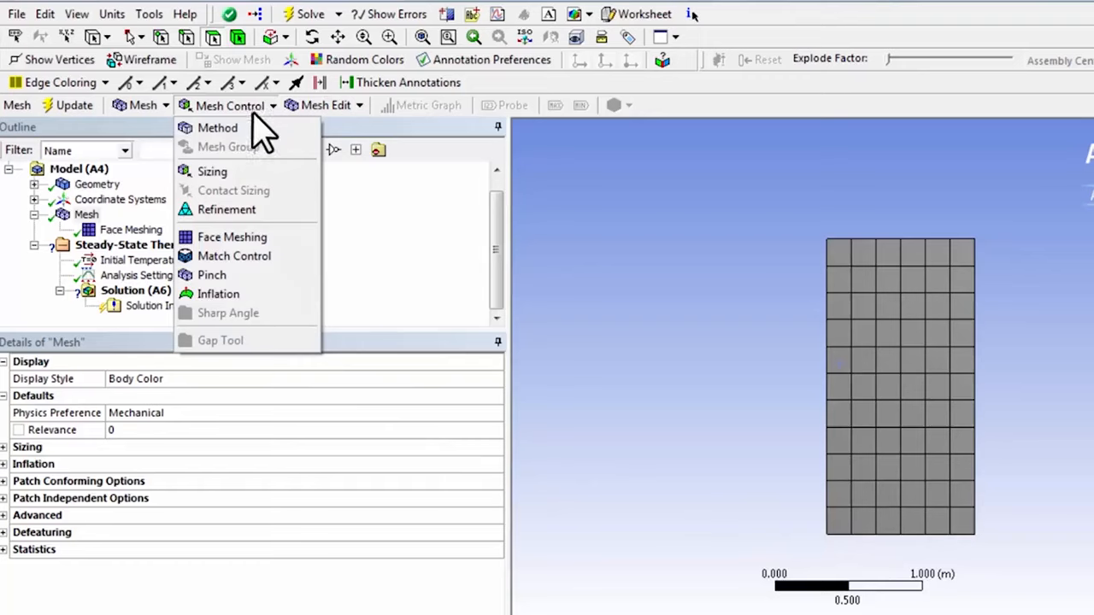
left_click(242, 177)
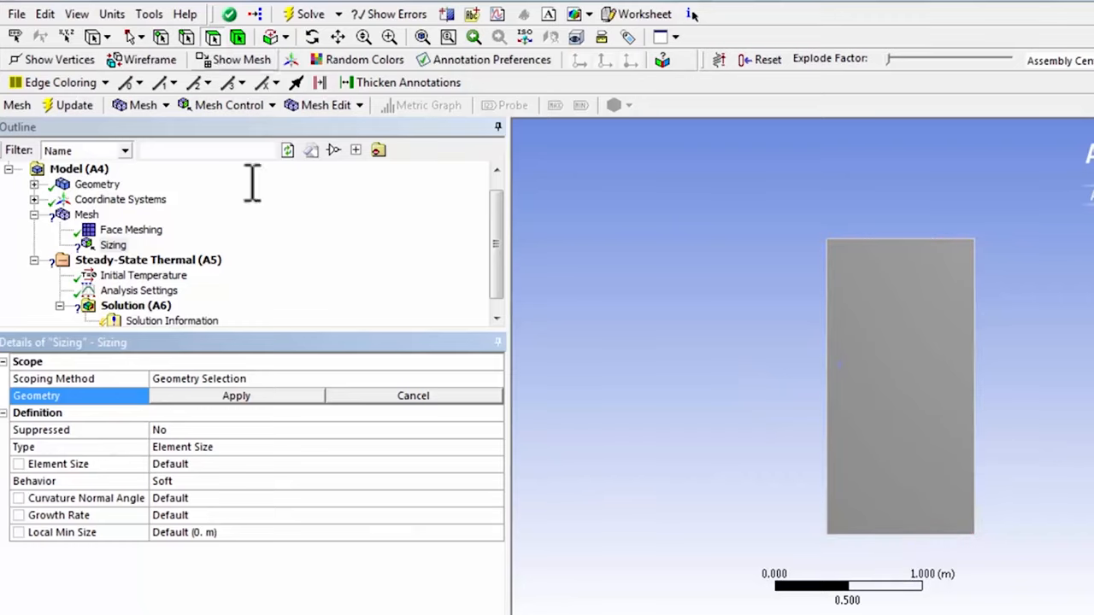
left_click(887, 402)
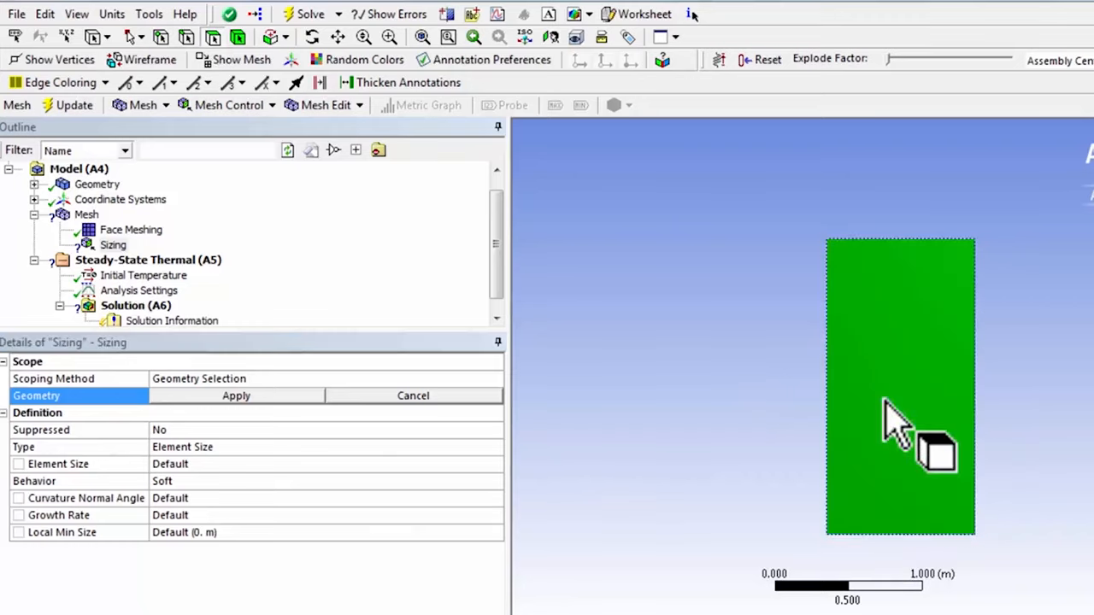
left_click(219, 396)
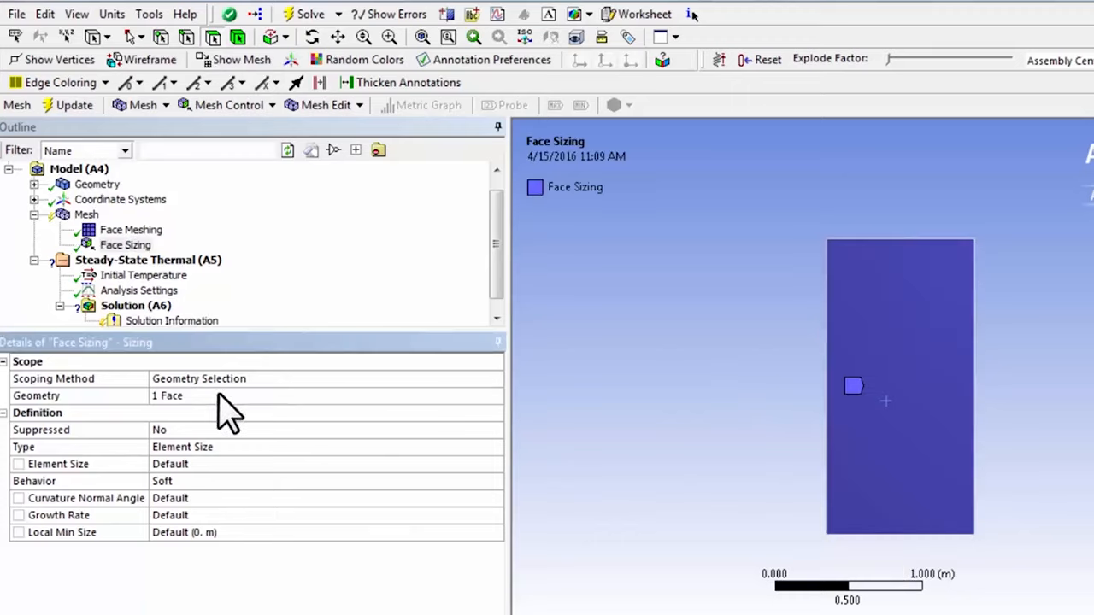
left_click(186, 464)
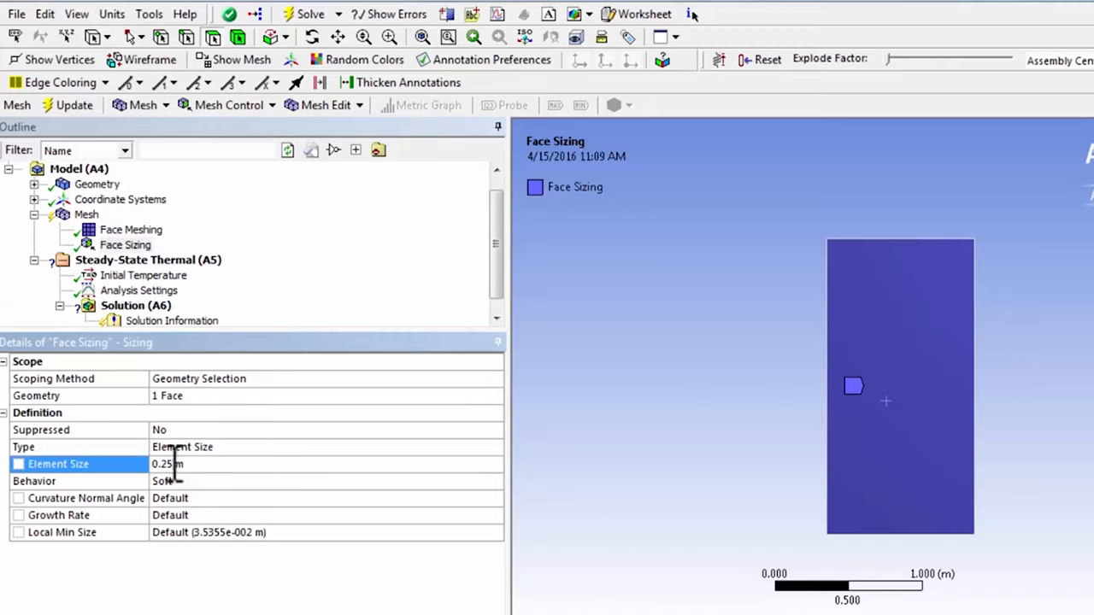
Check that the units are Metric (m, kg, N, s, V, A) and update the mesh with the face sizing
left_click(112, 17)
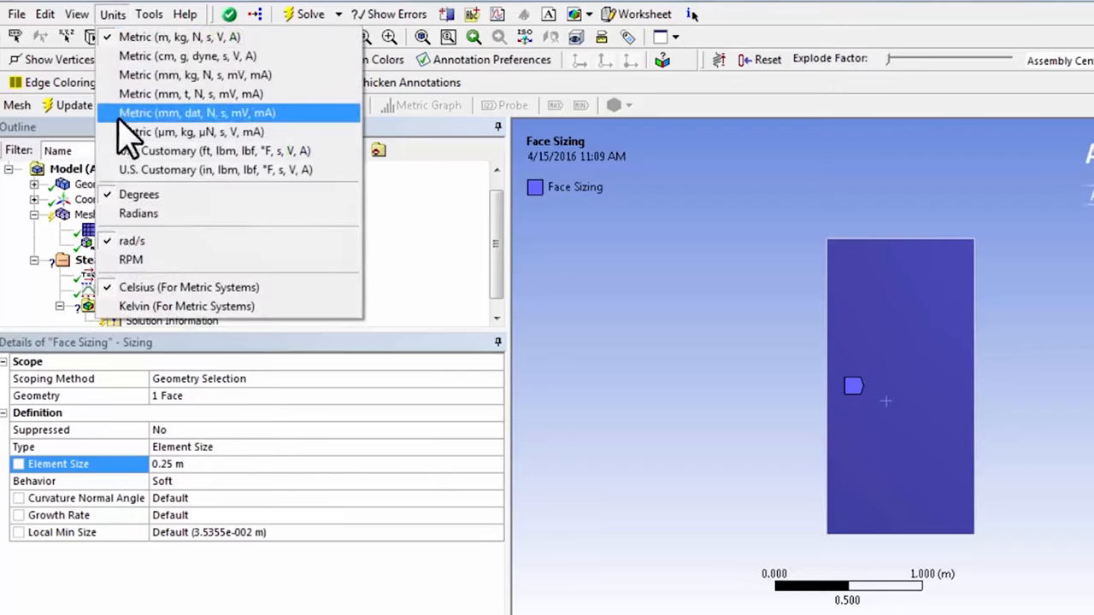
left_click(162, 37)
left_click(117, 13)
left_click(118, 12)
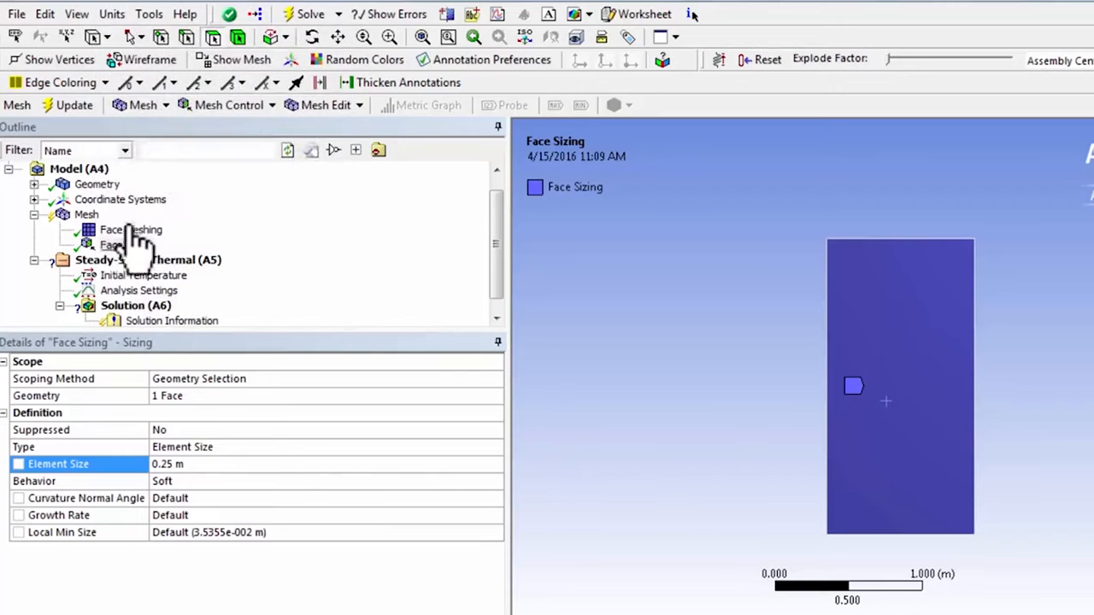
left_click(87, 215)
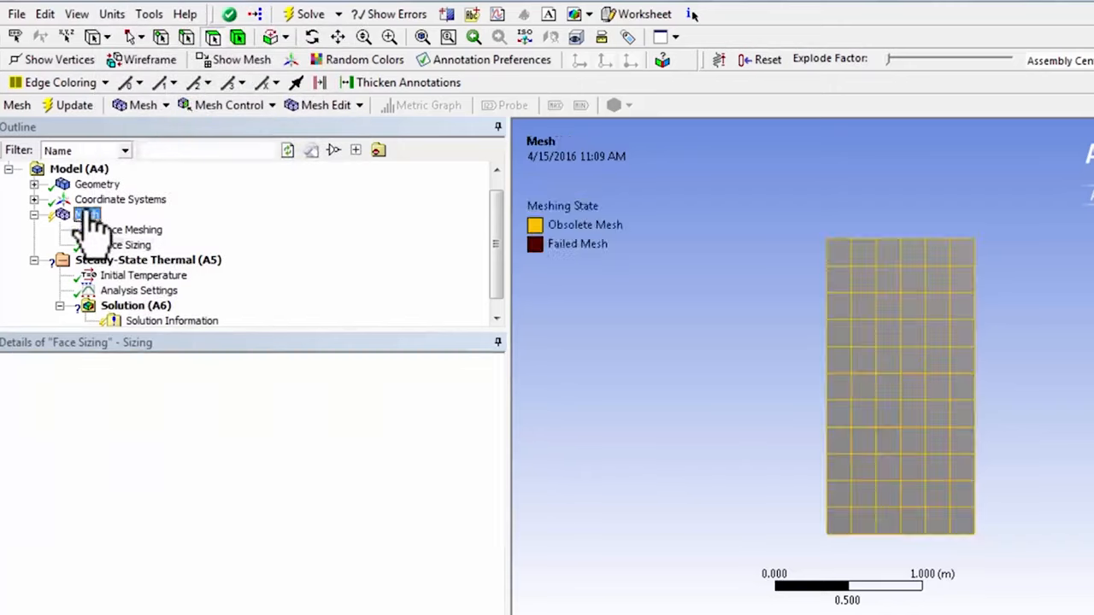
left_click(77, 107)
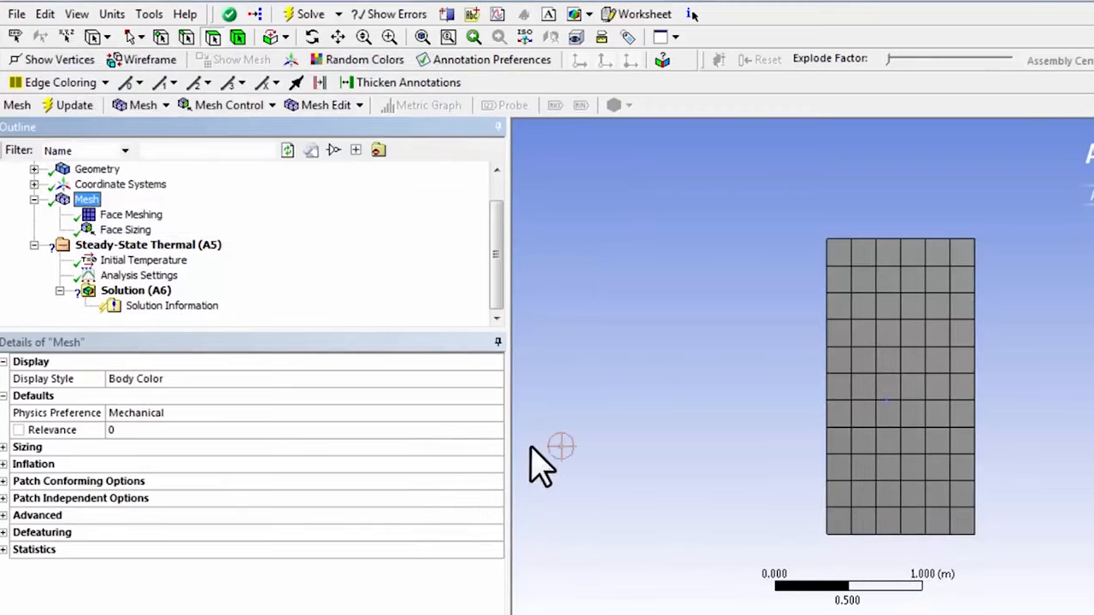
Set the face sizing's behavior to Hard and regenerate the mesh
left_click(116, 229)
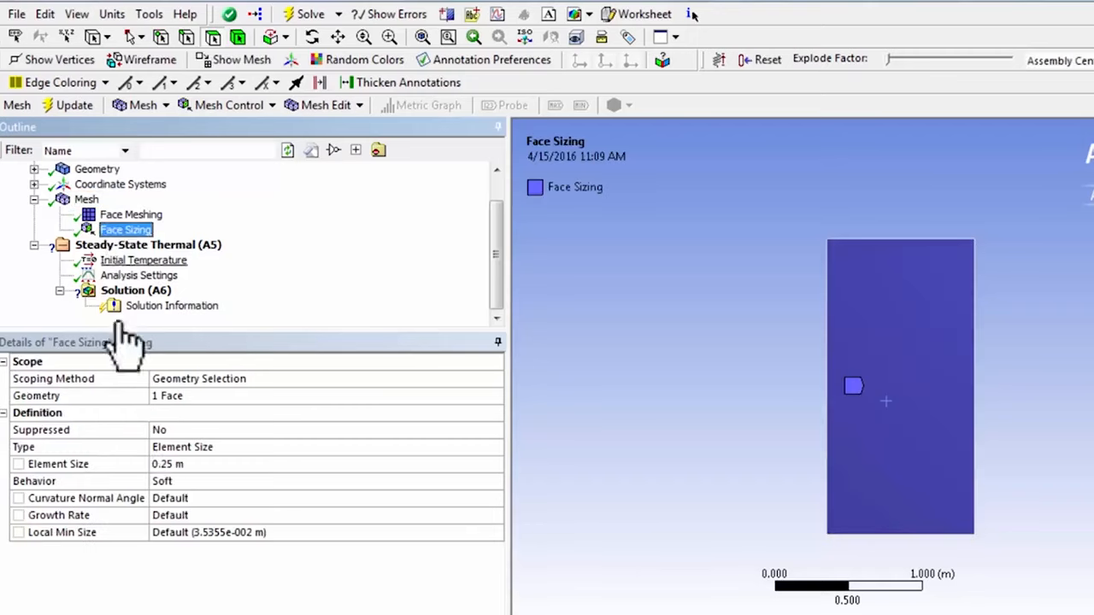
left_click(168, 483)
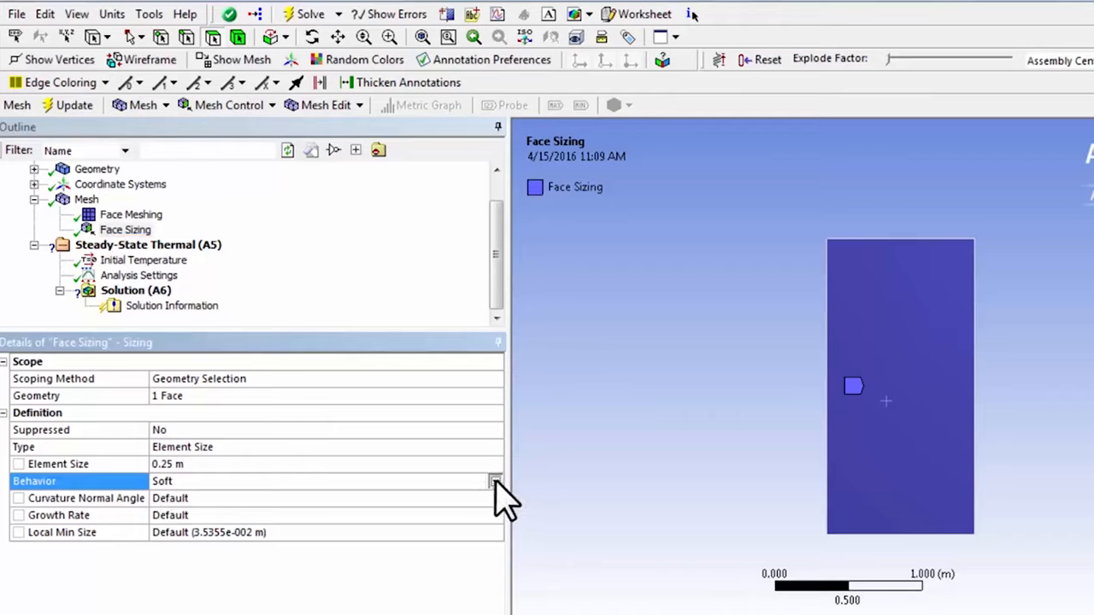
left_click(495, 482)
left_click(457, 513)
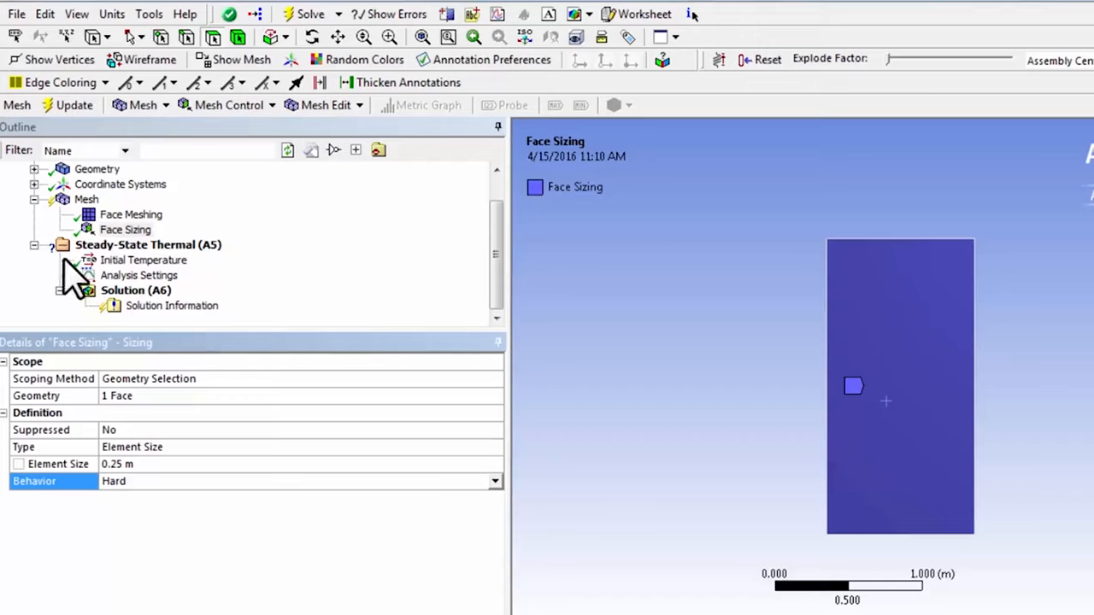
left_click(74, 106)
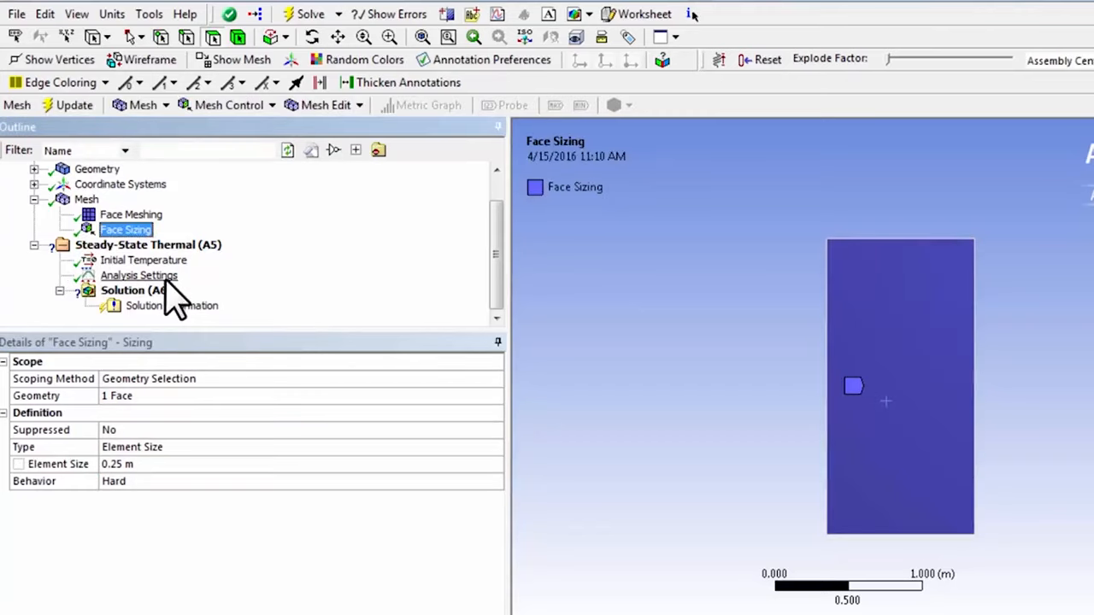
Display the updated mesh, read the warning message about element sizes and dismiss it
left_click(86, 200)
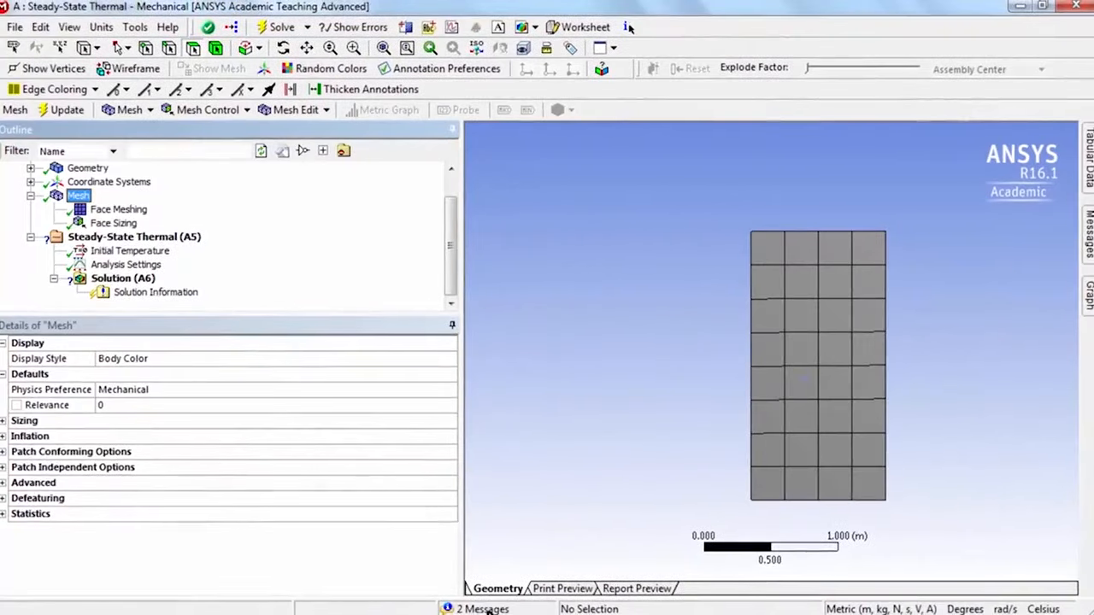
double_click(483, 610)
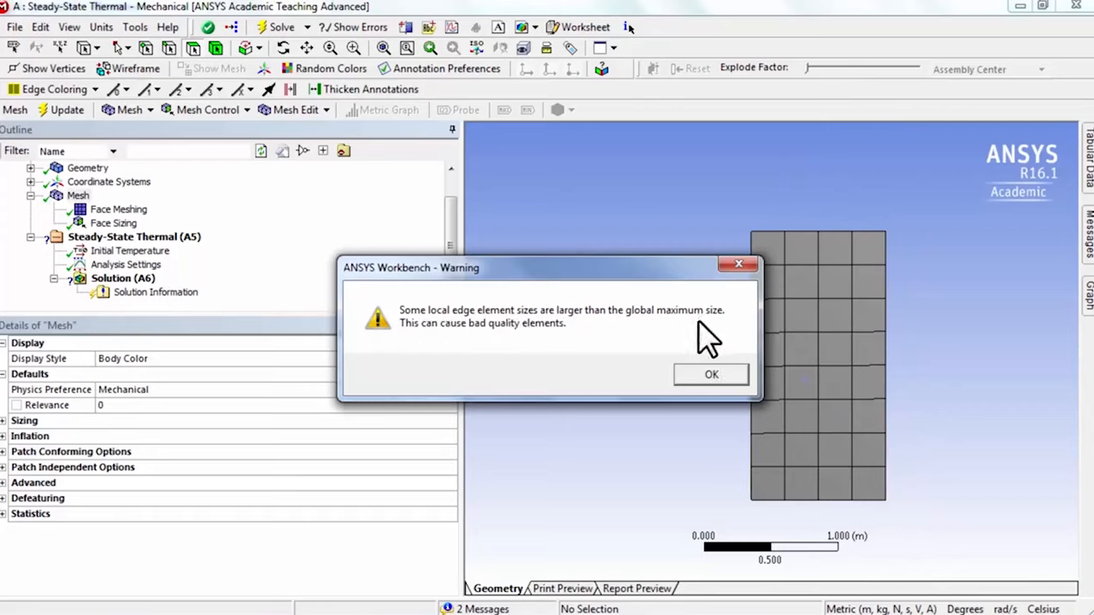
left_click(708, 376)
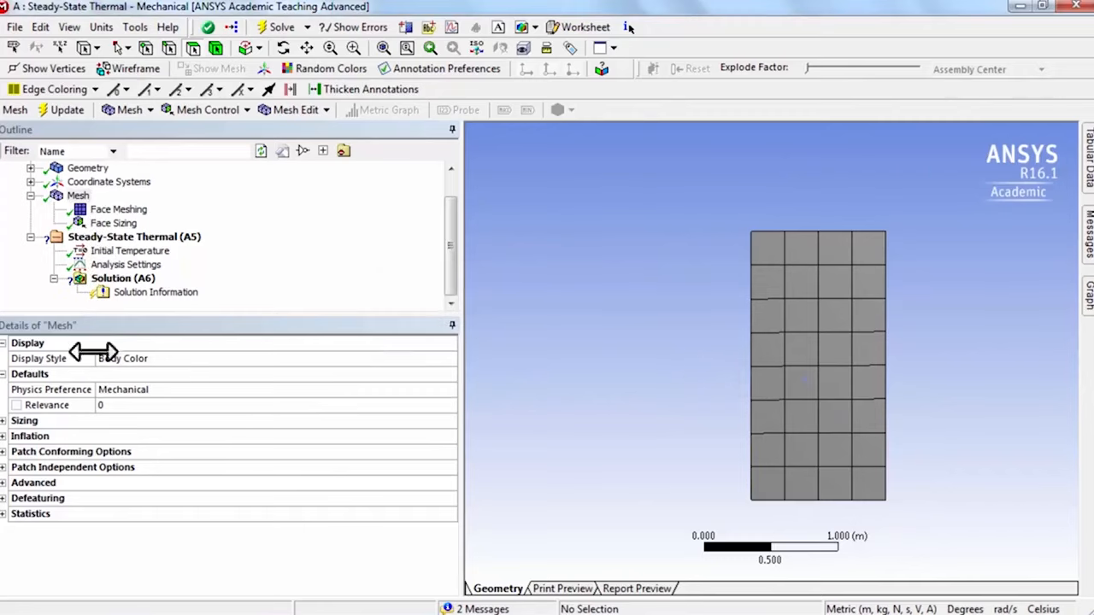
Turn off the advanced size function in the global mesh sizing settings and update the mesh
left_click(4, 423)
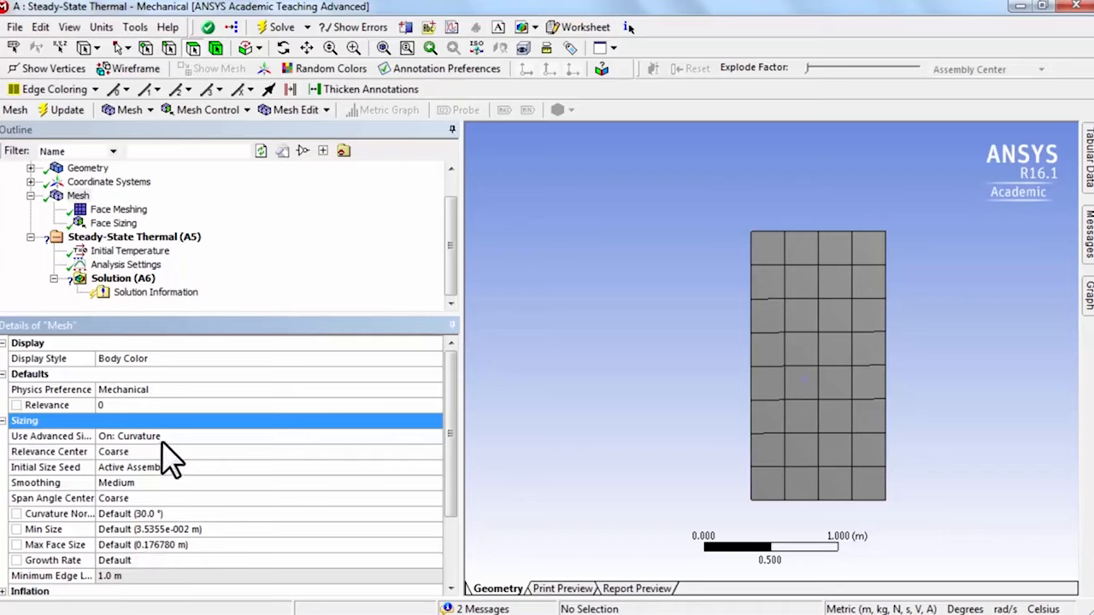
left_click(395, 439)
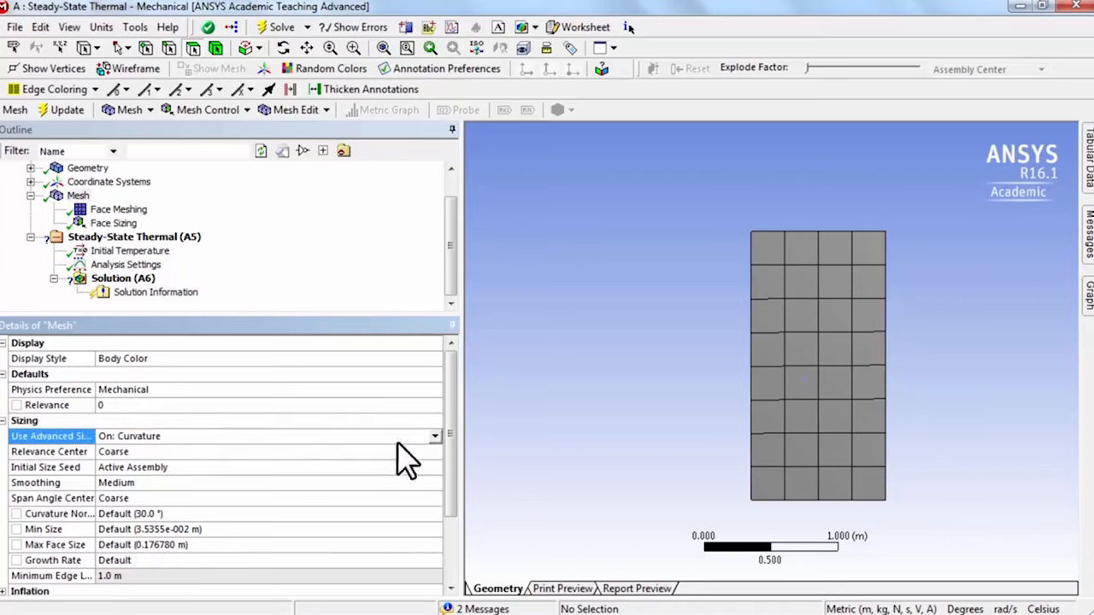
left_click(433, 435)
left_click(391, 450)
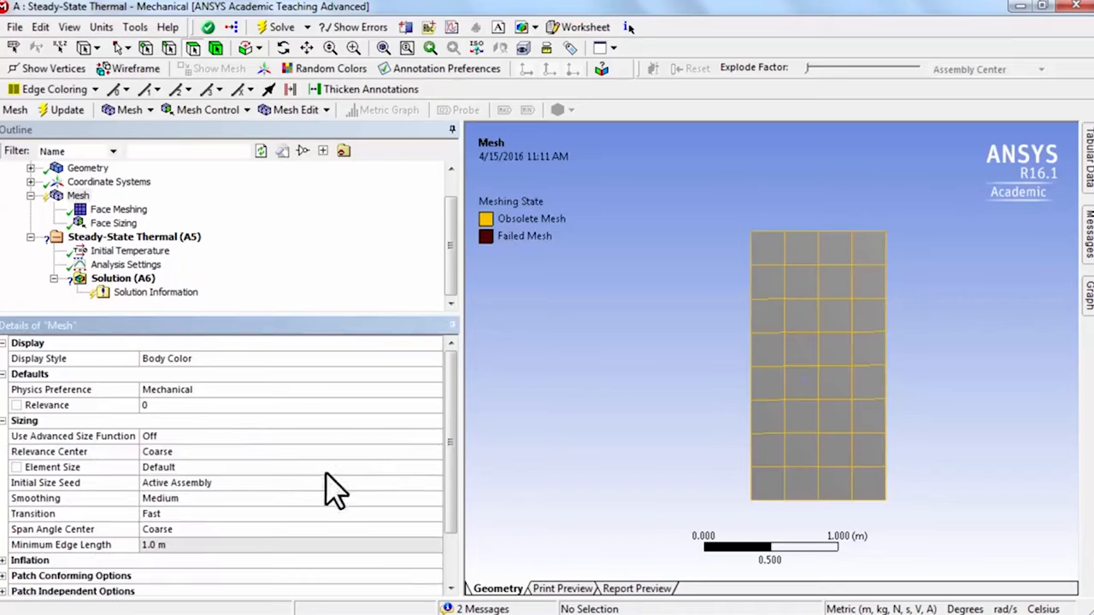
left_click(78, 196)
left_click(66, 110)
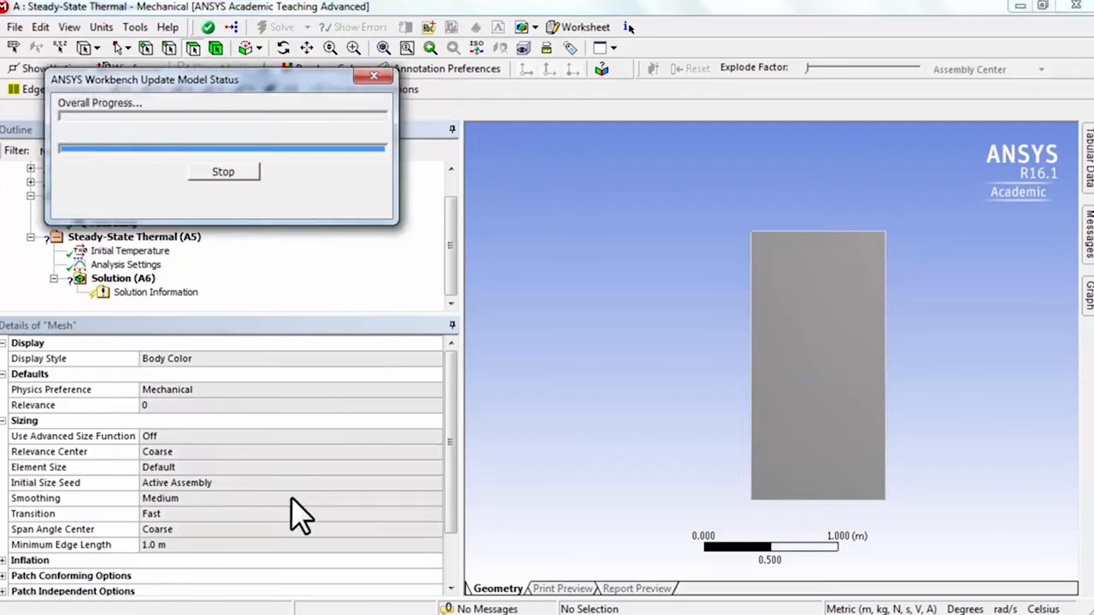